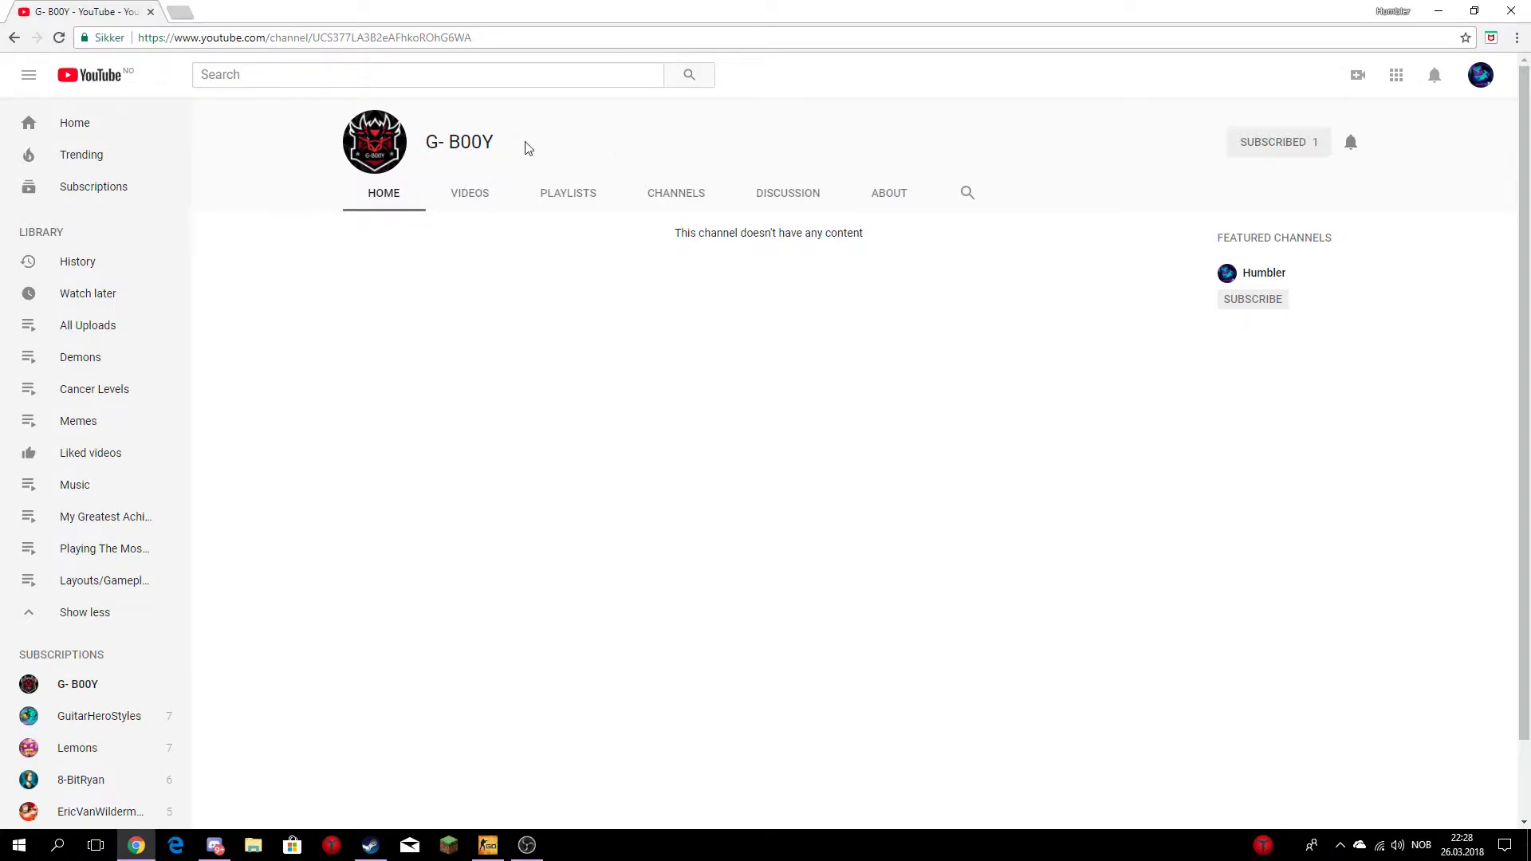
- Repeatedly select and deselect the 'G- B00Y' channel name text on the channel page
left_click_drag(528, 147, 426, 141)
left_click(428, 144)
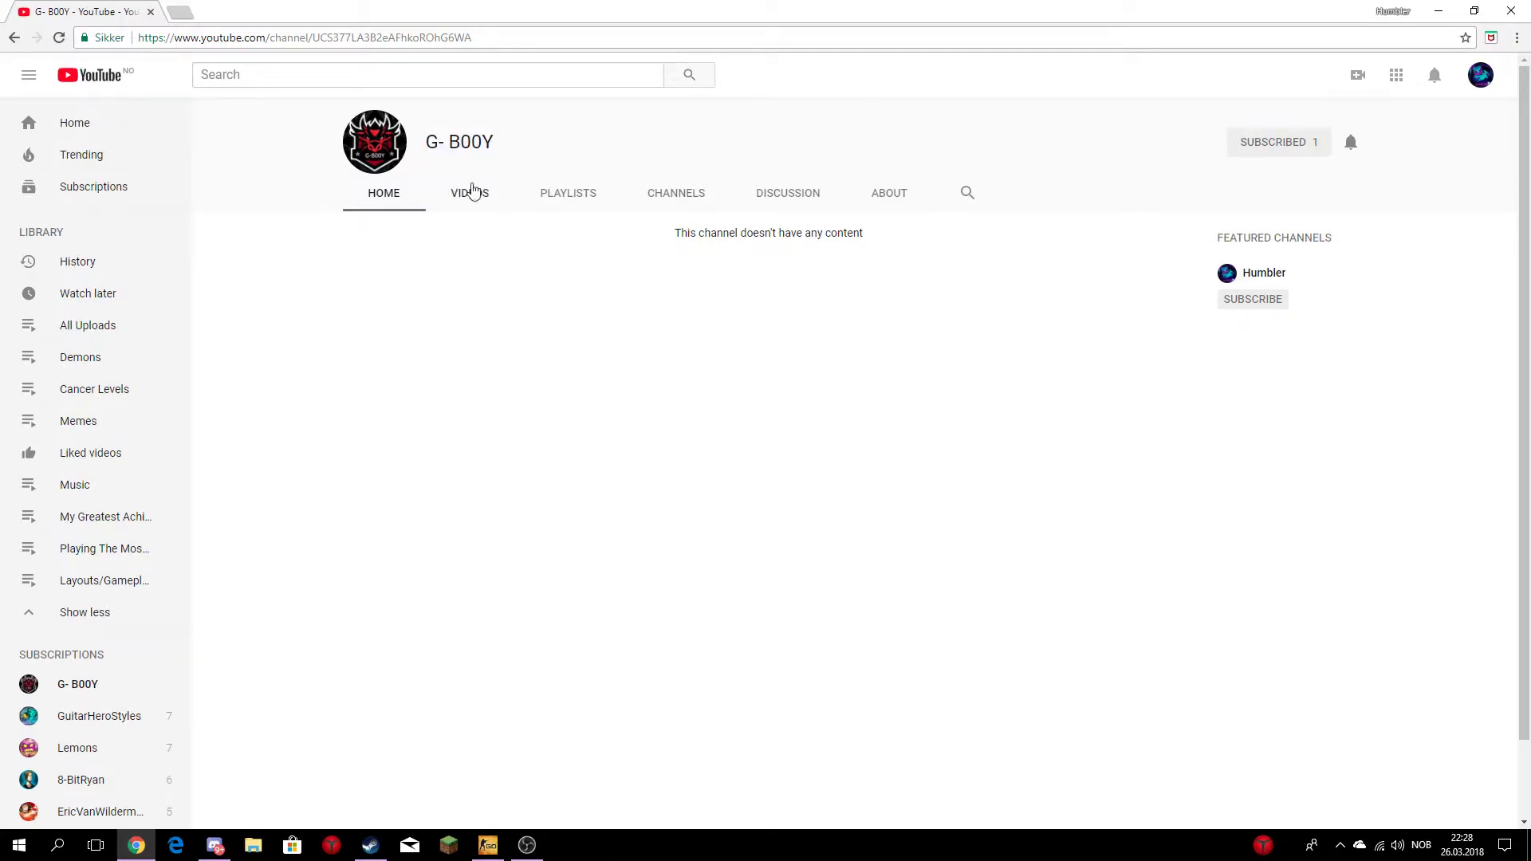
left_click(428, 142)
left_click_drag(490, 141, 426, 141)
left_click(495, 144)
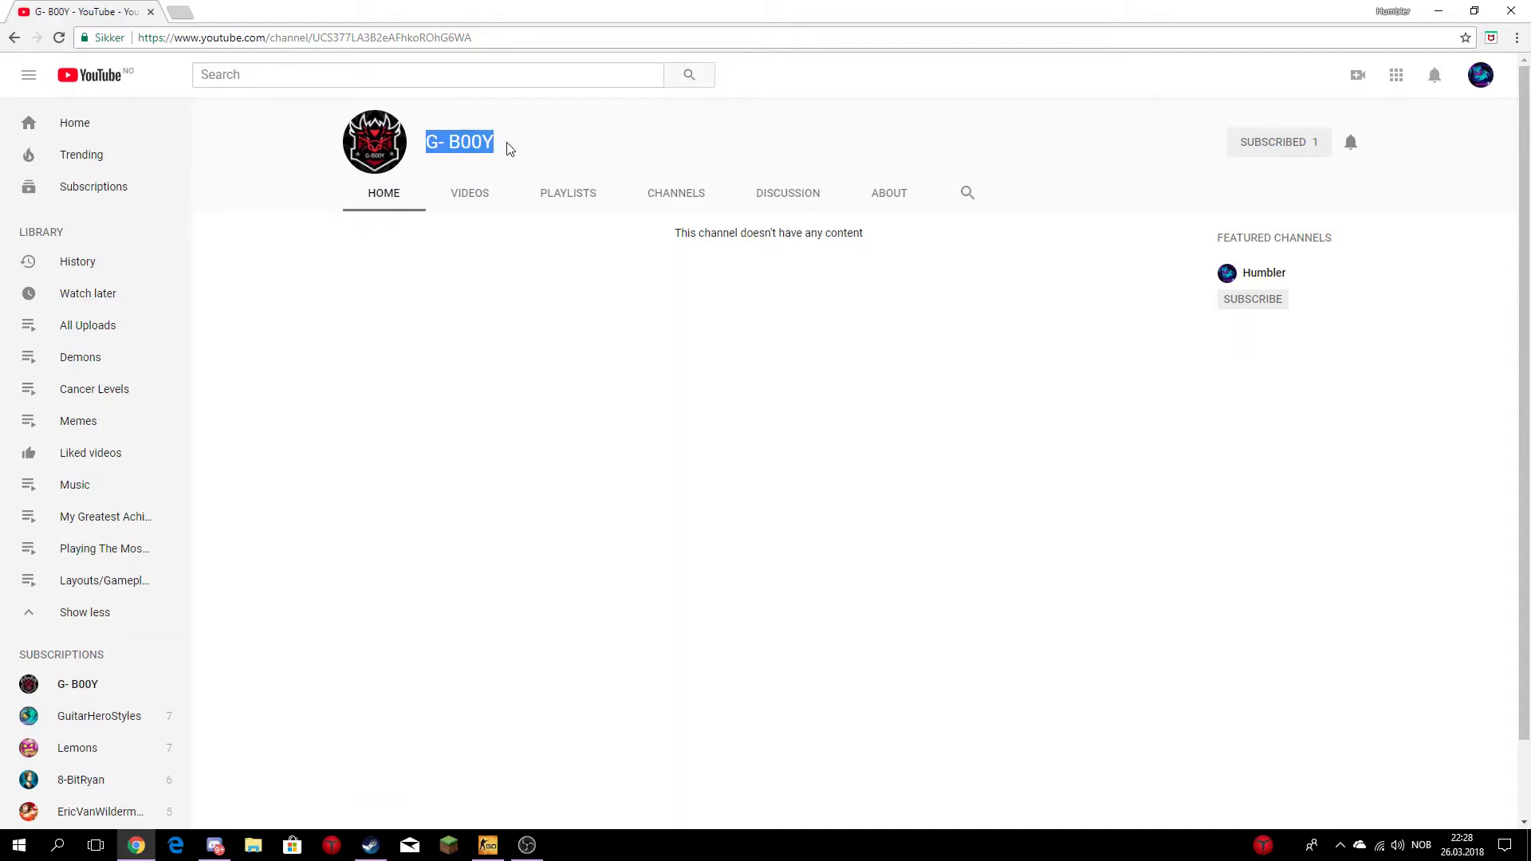
left_click(507, 151)
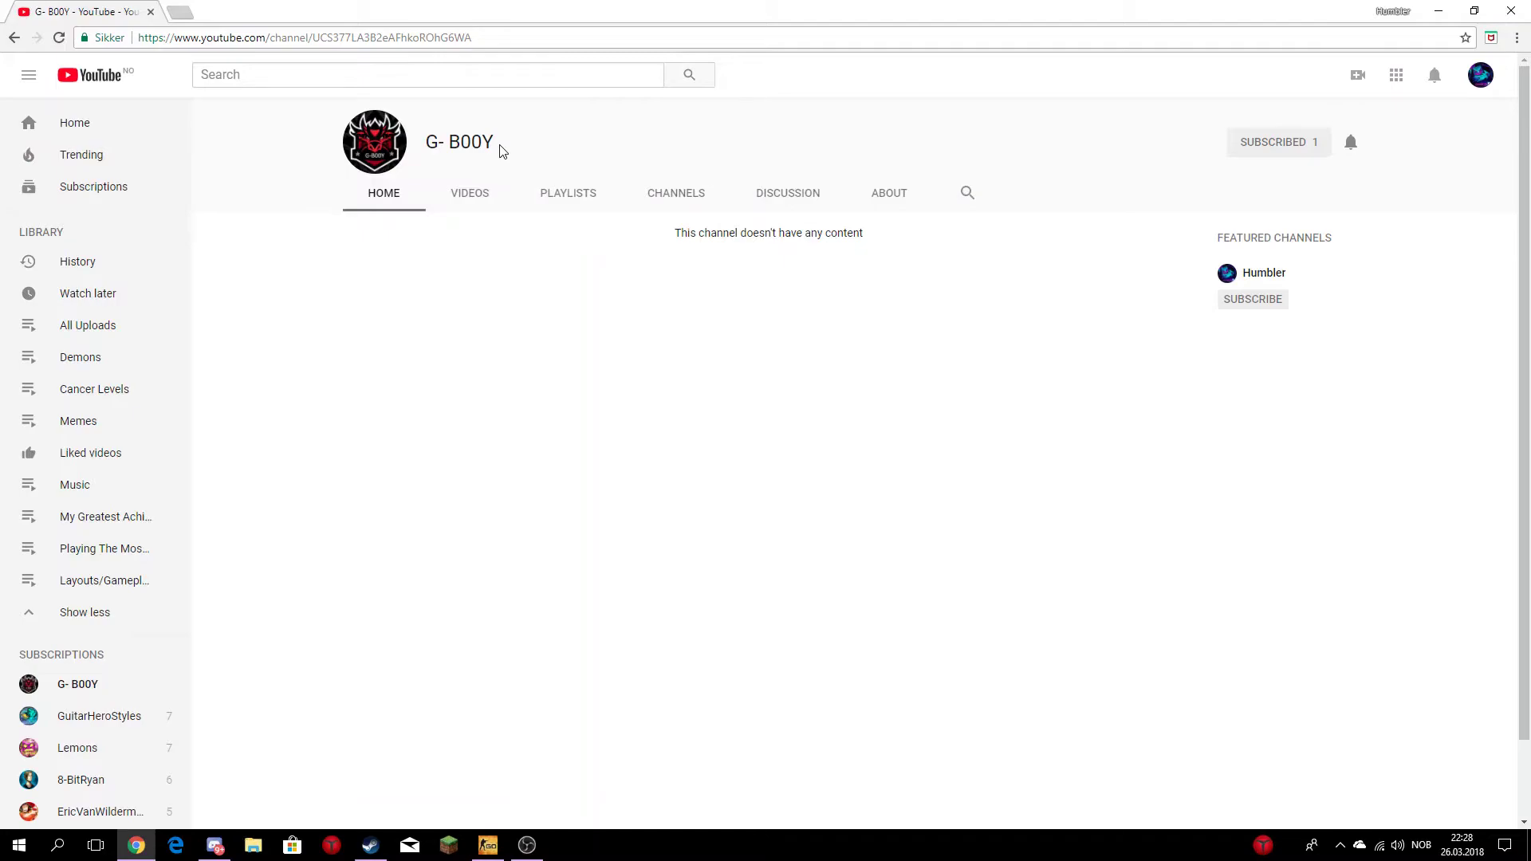
left_click_drag(496, 148, 427, 143)
left_click(418, 144)
left_click(505, 152)
- Select the full 'G- B00Y' channel name from its first to last character
left_click_drag(426, 141, 505, 157)
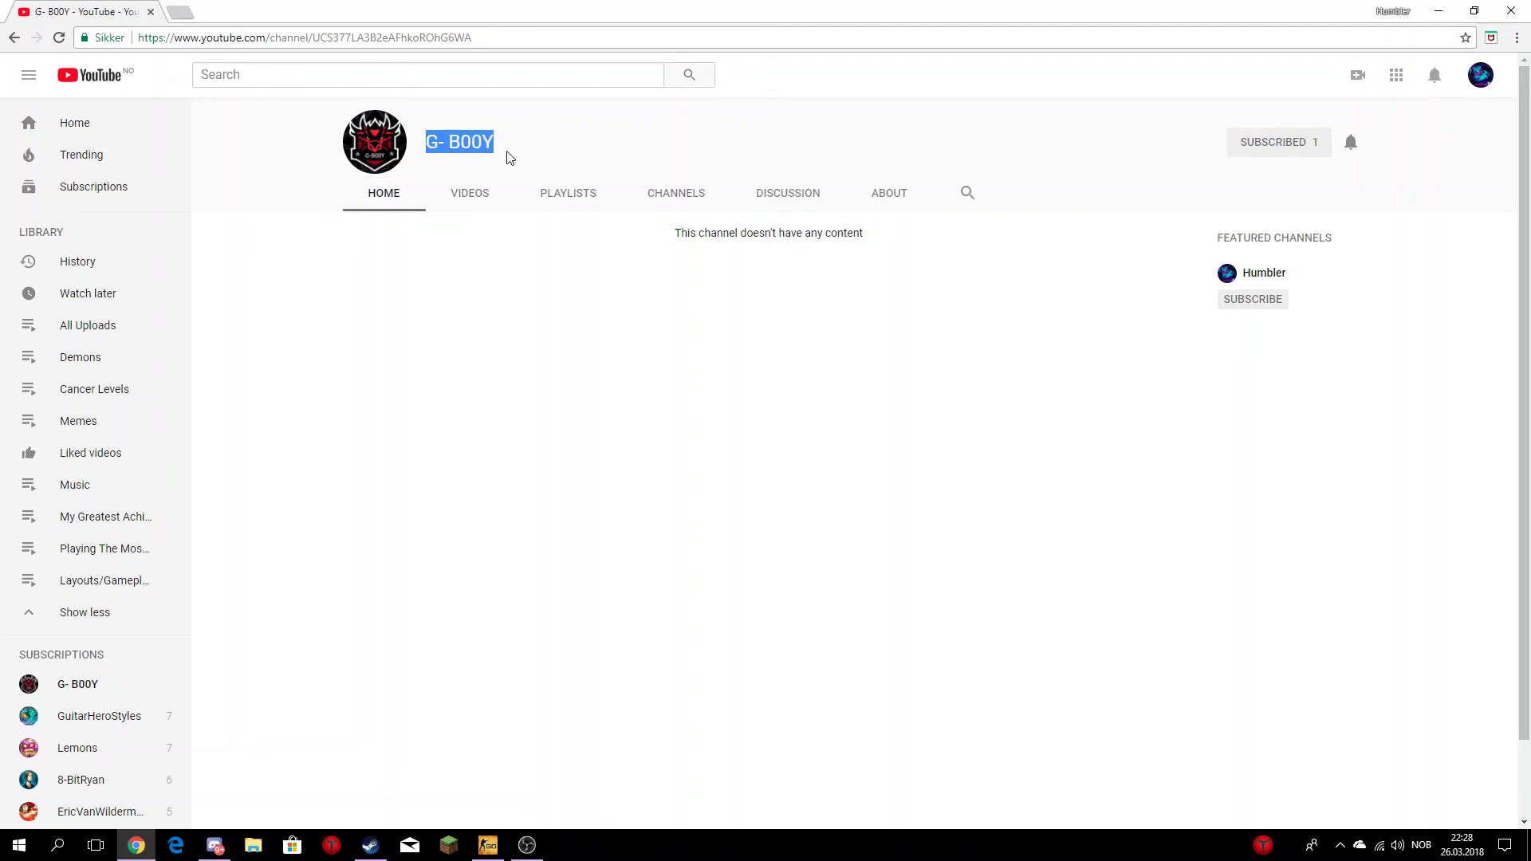